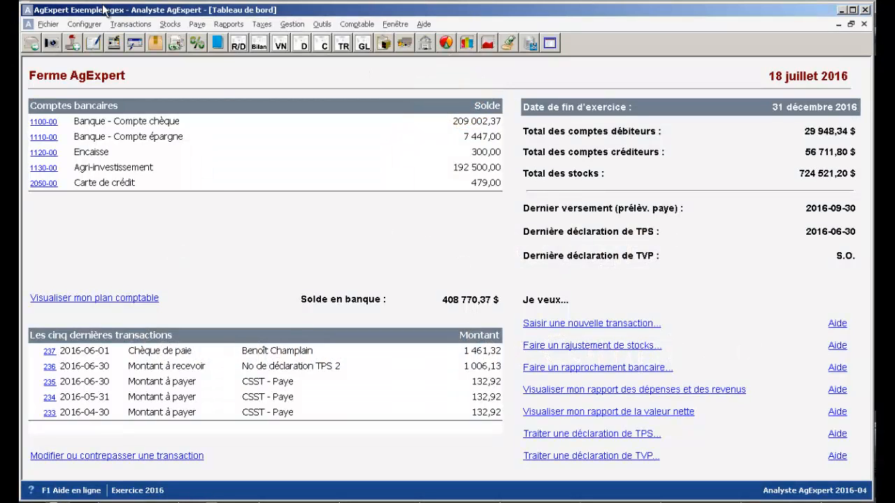
# - Open the chart of accounts and review its liability, equity, expense and revenue accounts
pyautogui.click(88, 23)
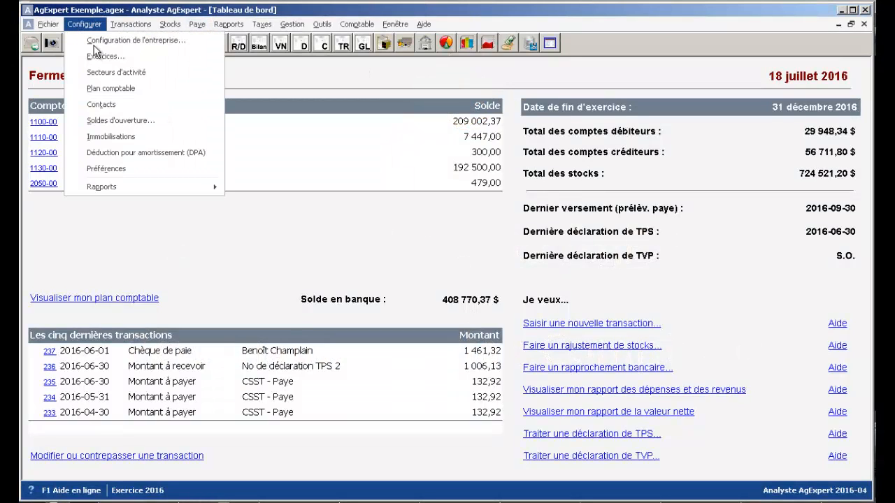
pyautogui.click(133, 87)
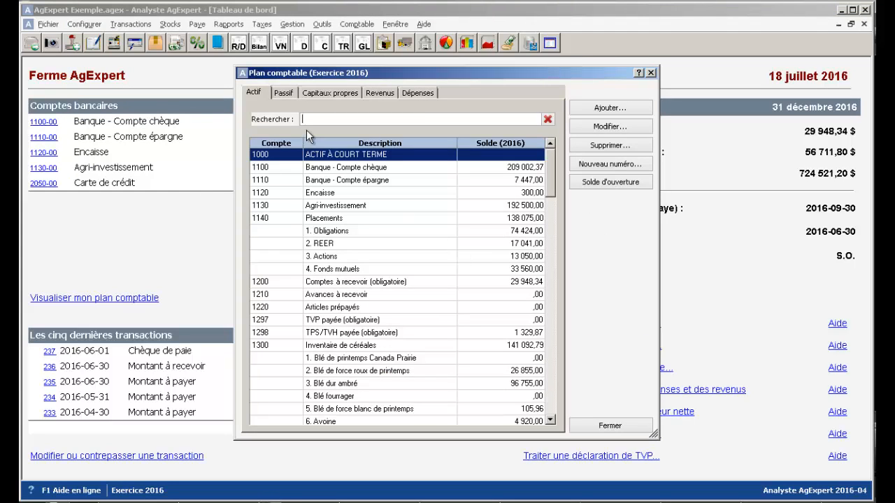
pyautogui.click(280, 96)
pyautogui.click(319, 91)
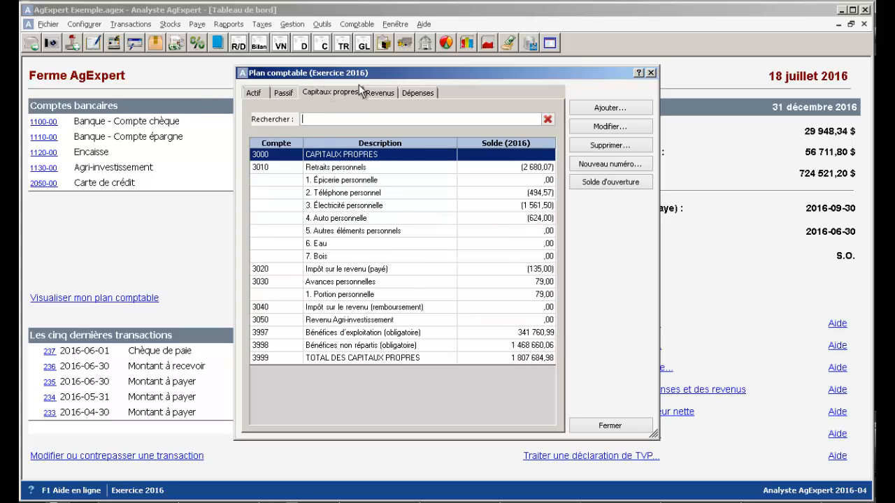
pyautogui.click(379, 98)
pyautogui.click(420, 93)
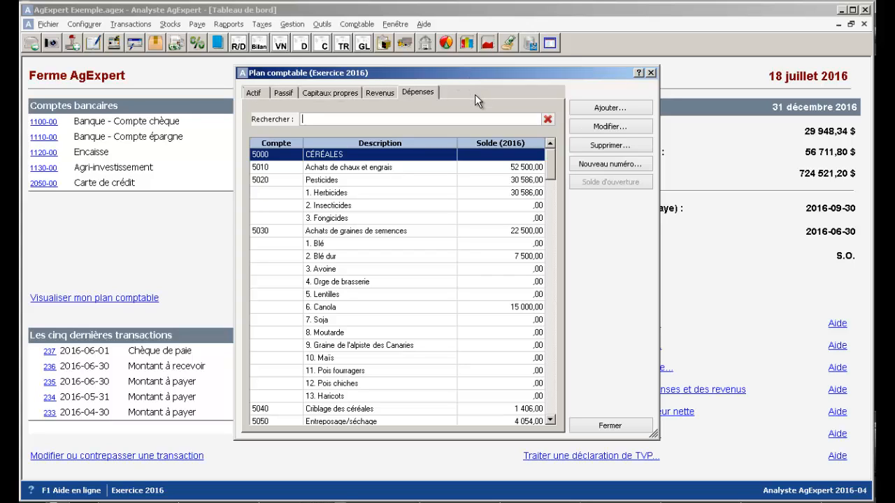
pyautogui.click(381, 93)
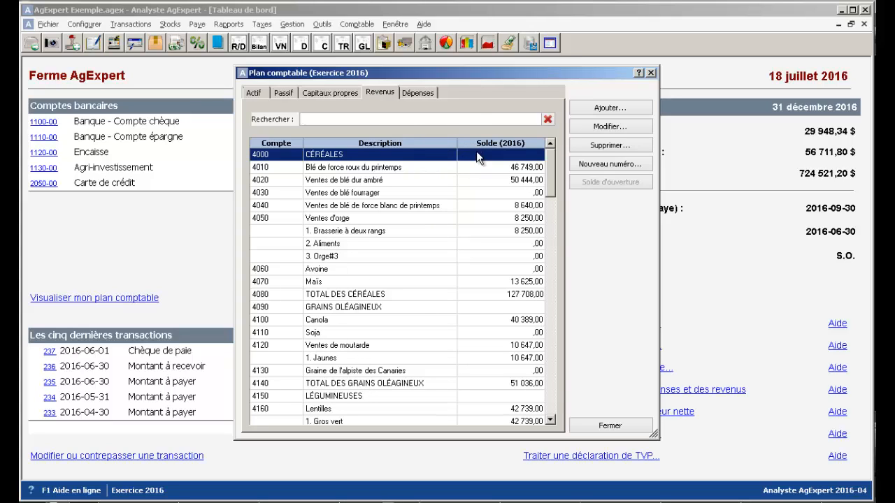
# - Examine the account categories offered for a new revenue account, and leave without creating one
pyautogui.click(601, 110)
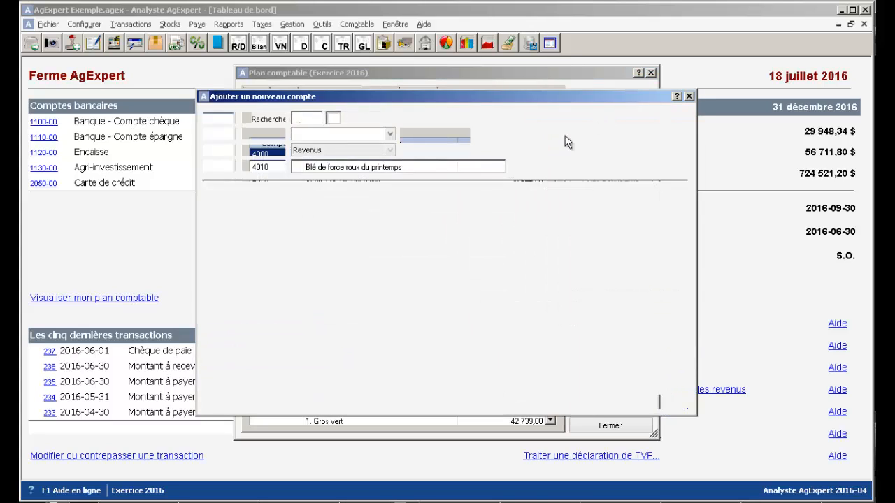
pyautogui.click(337, 137)
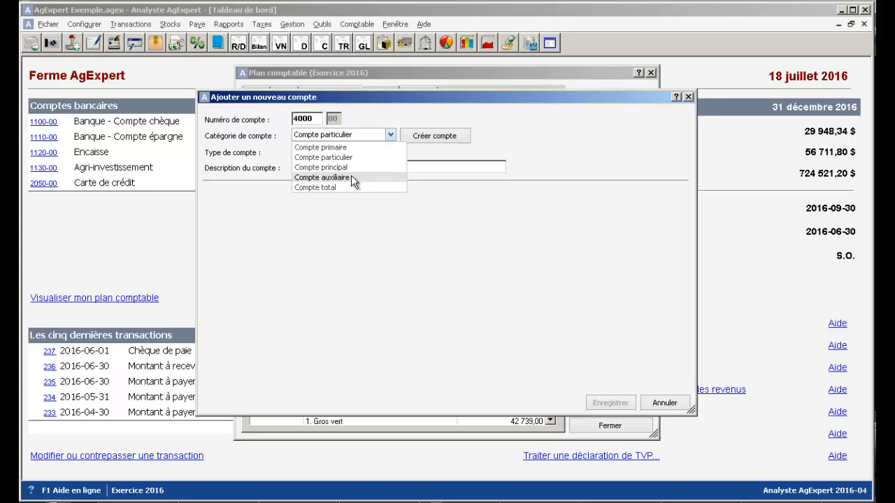
pyautogui.click(617, 285)
pyautogui.click(665, 404)
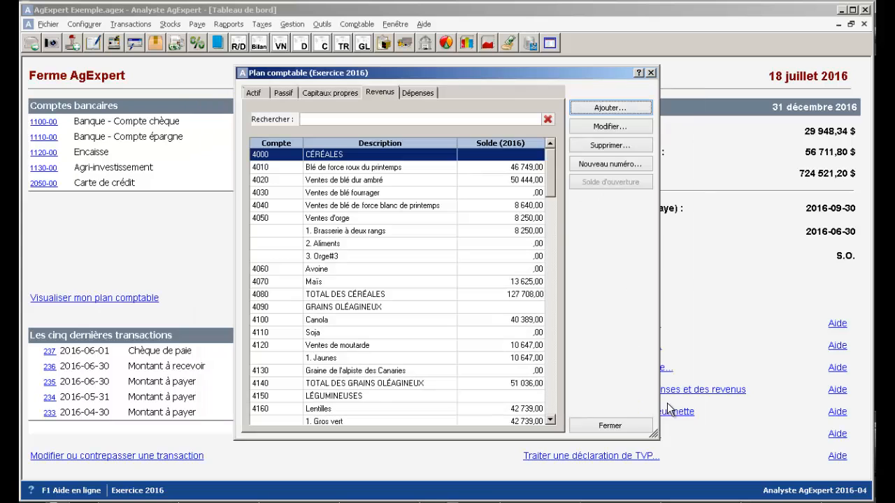
# - View the details of the primary account CÉRÉALES without changing them, and locate its matching account TOTAL DES CÉRÉALES
pyautogui.click(640, 125)
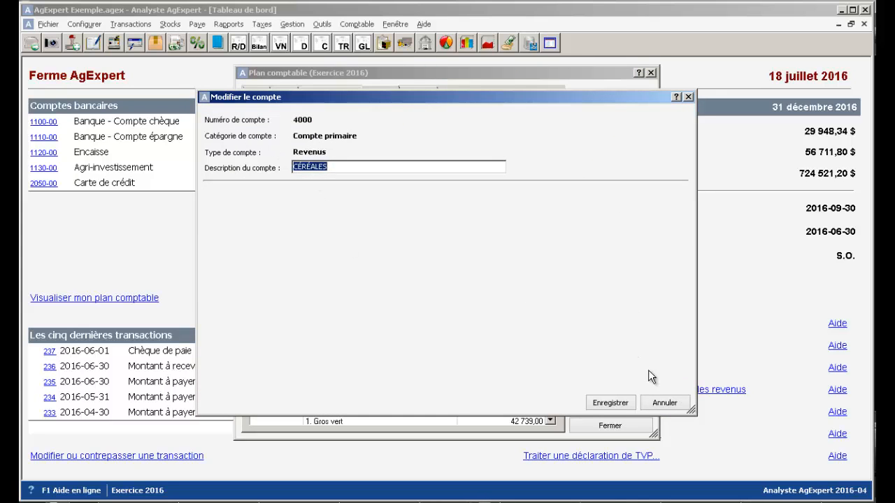
pyautogui.click(664, 403)
pyautogui.click(347, 295)
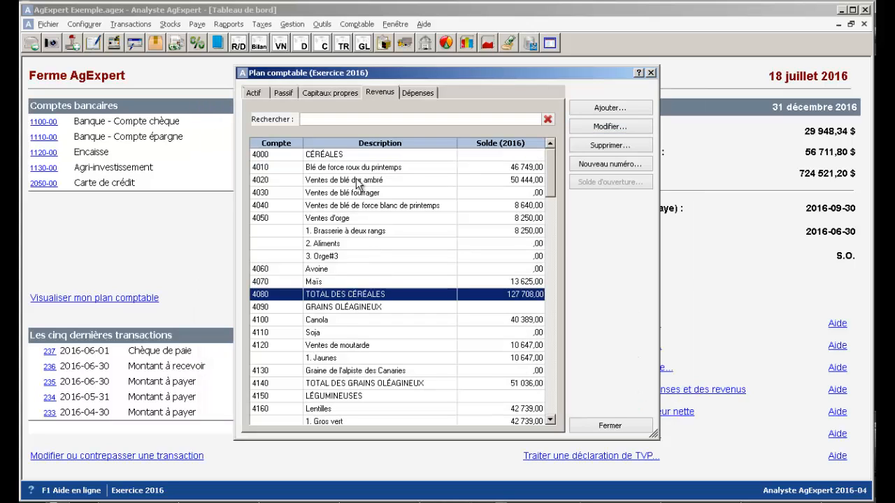
pyautogui.click(344, 155)
pyautogui.click(345, 295)
# - Look through the individual wheat revenue accounts 4010 to 4040
pyautogui.click(366, 166)
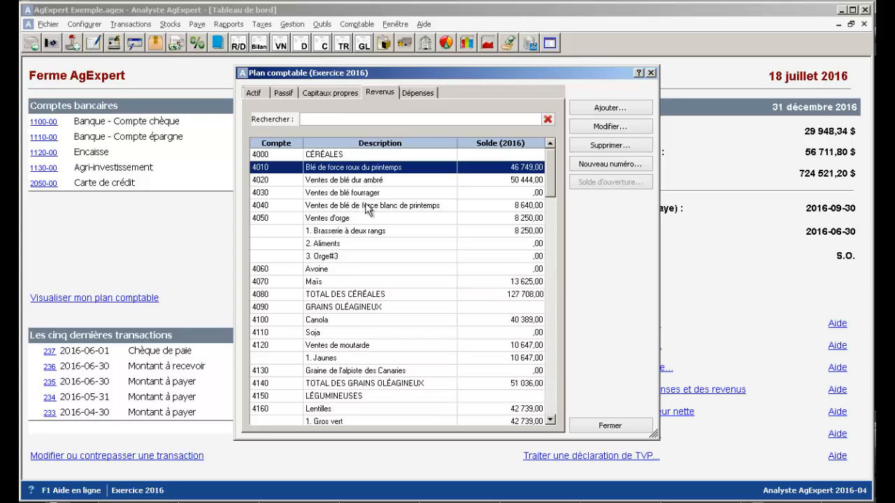
pyautogui.click(367, 205)
pyautogui.click(367, 168)
pyautogui.click(367, 193)
pyautogui.click(371, 207)
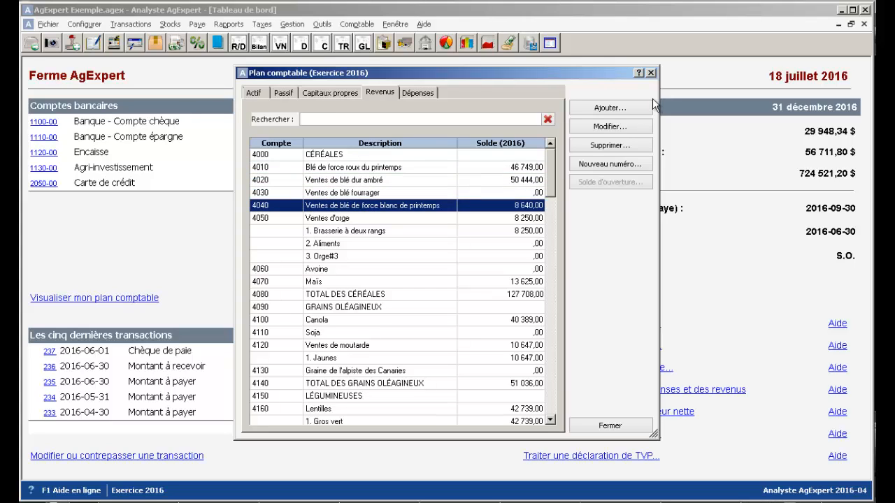
# - Create an auxiliary account (Compte auxiliaire) with the description Fourragère under the revenue account 4050 Ventes d'orge, and save it
pyautogui.click(393, 218)
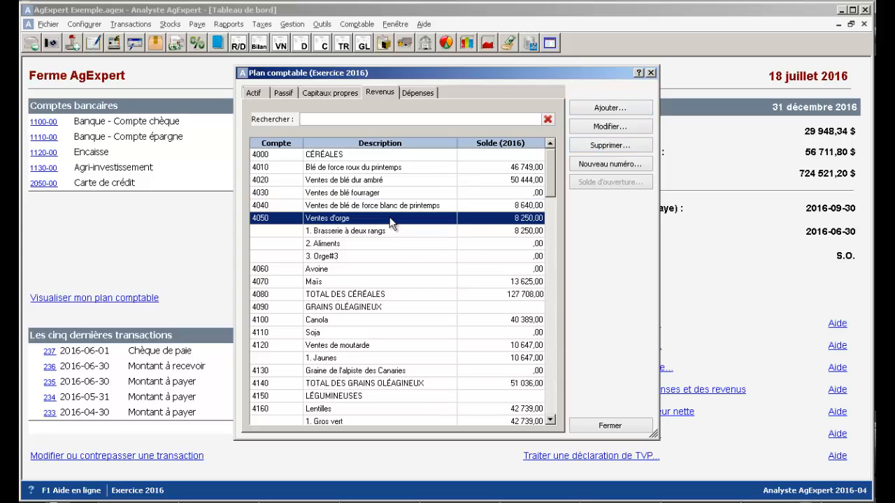
pyautogui.click(623, 110)
pyautogui.click(342, 137)
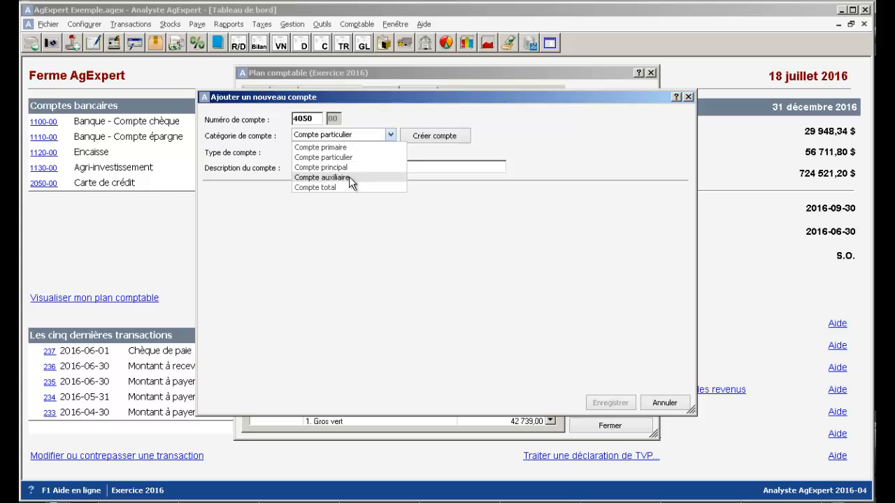
pyautogui.click(348, 177)
pyautogui.click(413, 137)
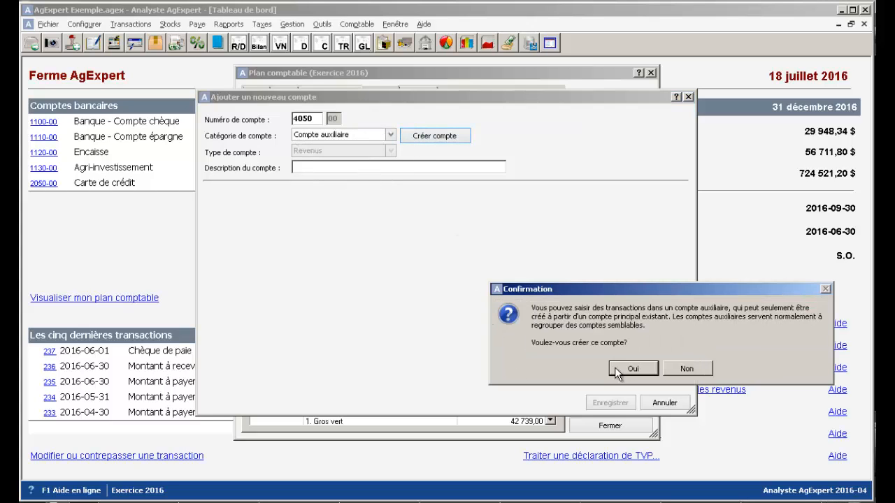
pyautogui.click(616, 369)
pyautogui.write('Fou')
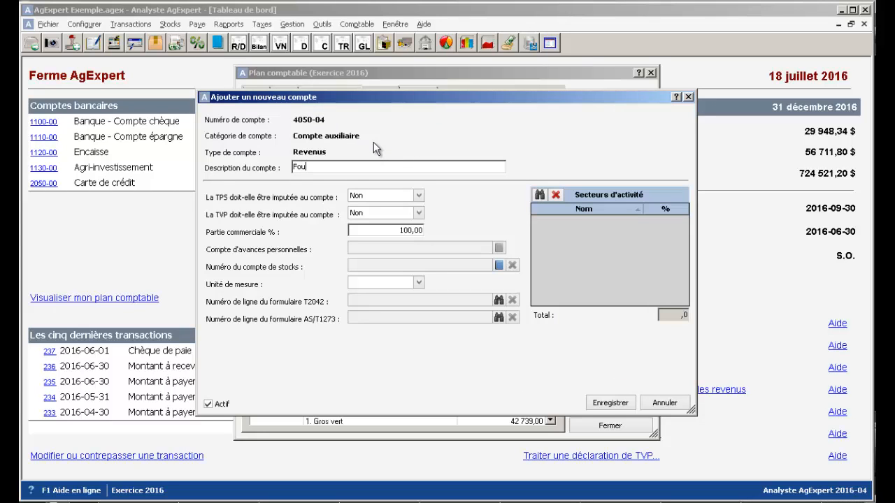
pyautogui.write('rragère')
pyautogui.click(615, 403)
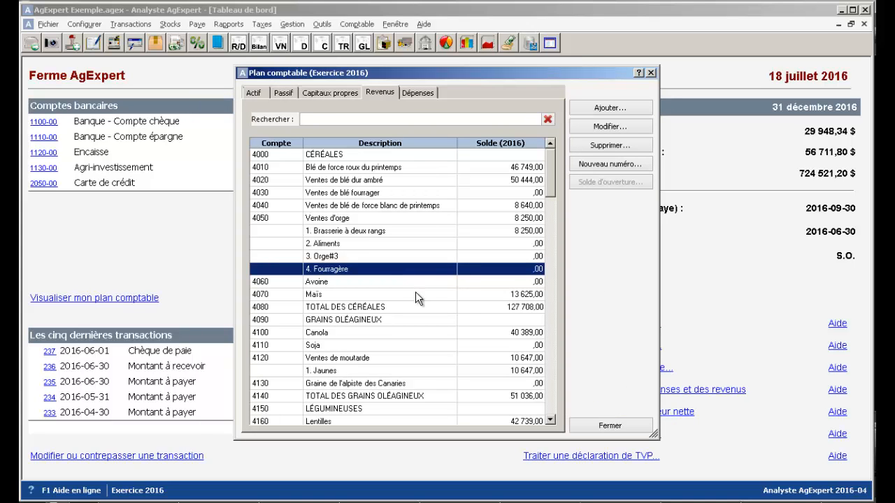
# - View the category and type of the Ventes d'orge account, and leave its details unchanged
pyautogui.click(426, 218)
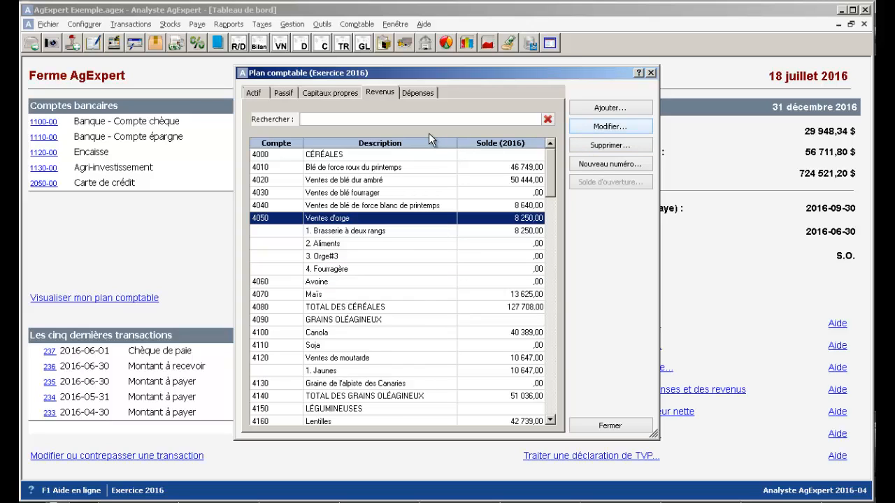
pyautogui.press('Return')
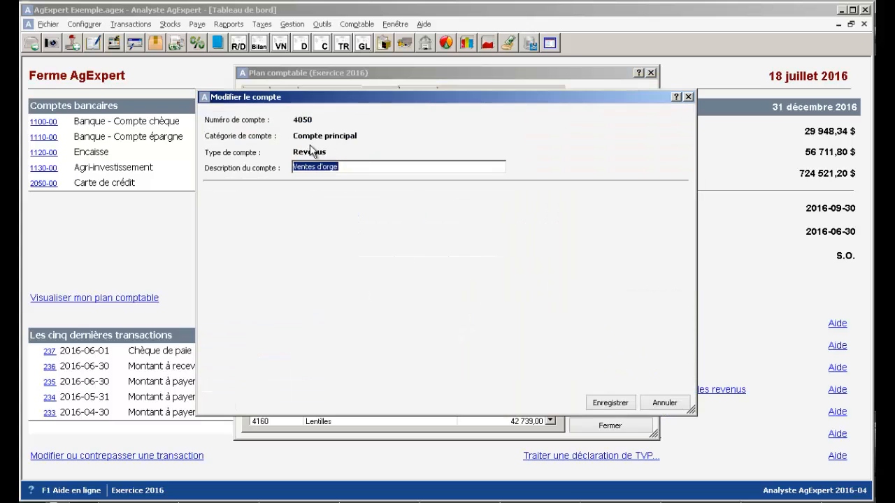
pyautogui.click(671, 404)
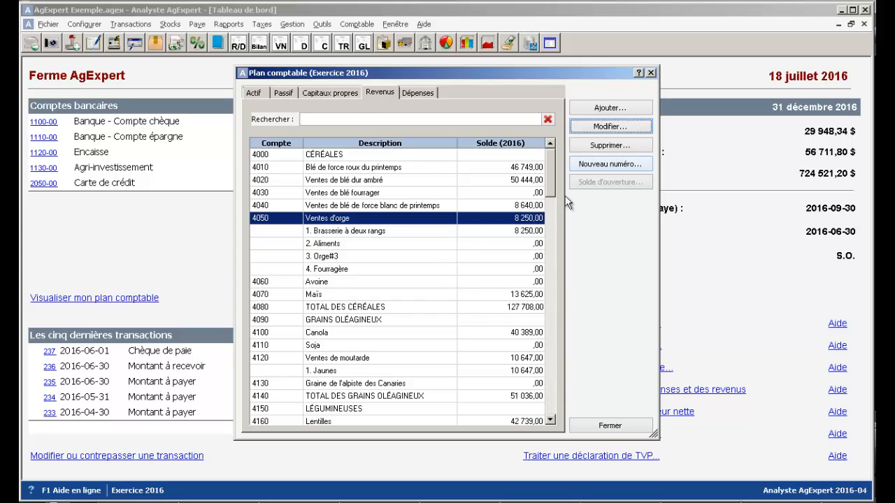
# - Review the asset, liability, revenue and expense account lists of the chart of accounts
pyautogui.click(253, 93)
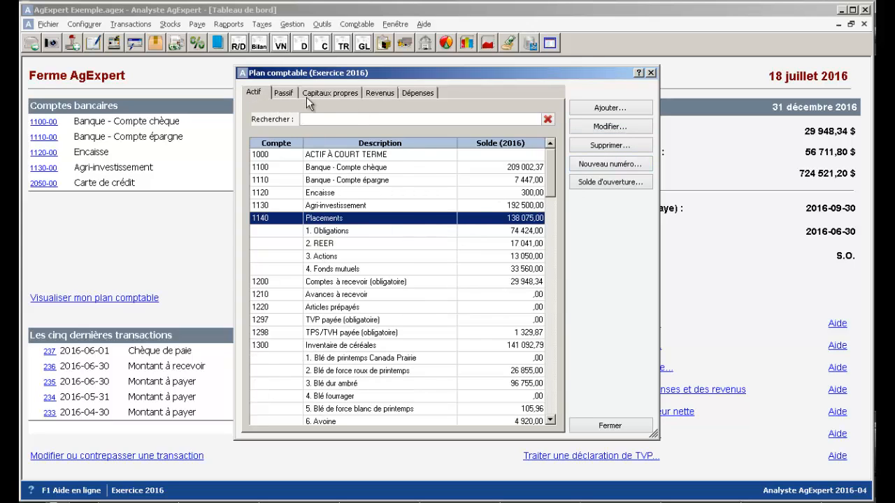
pyautogui.click(281, 93)
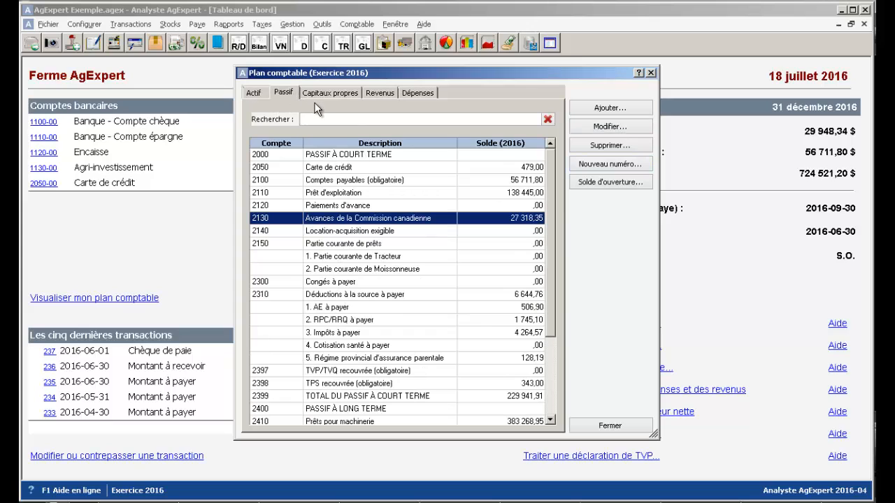
pyautogui.click(379, 92)
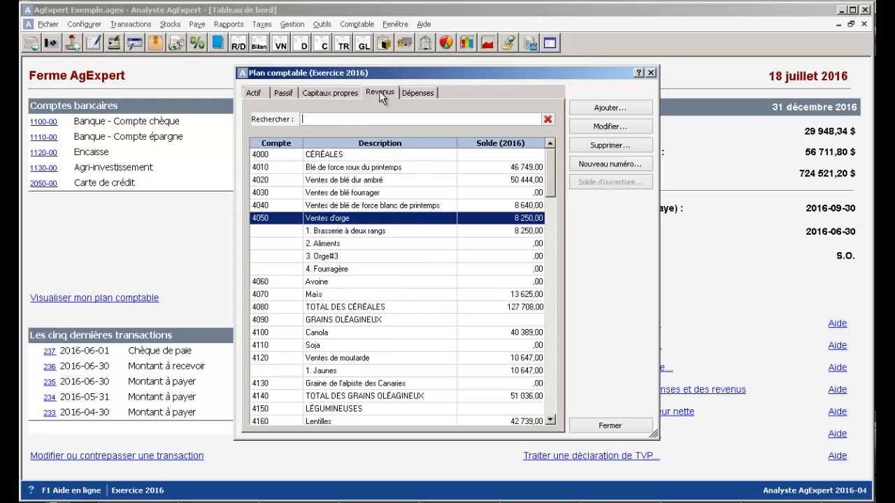
pyautogui.click(422, 93)
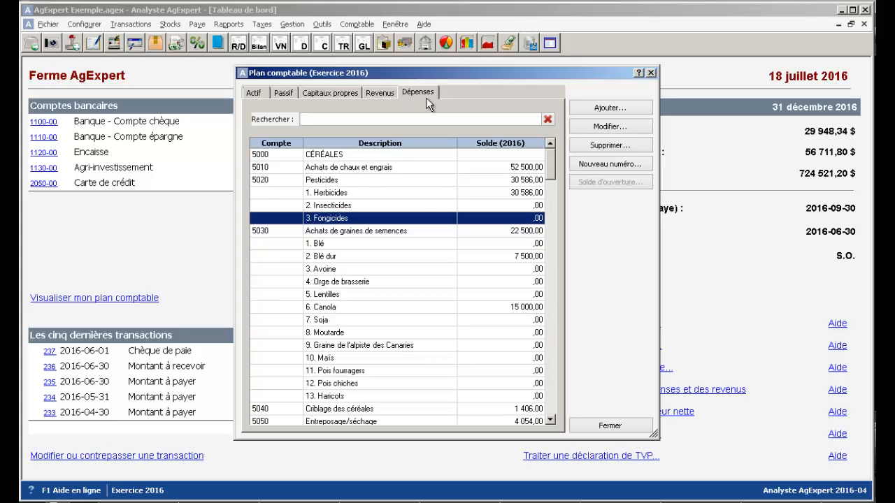
pyautogui.click(383, 98)
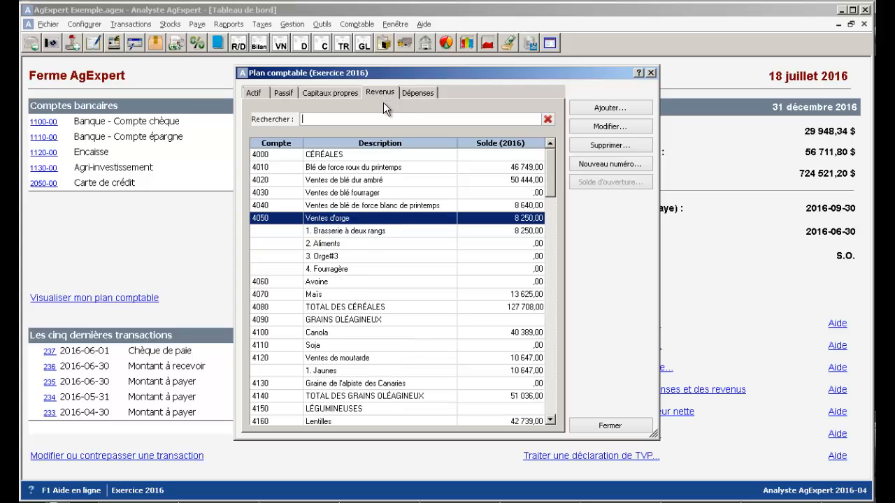
# - Among the asset accounts, start a new account numbered 1101 in the category Compte particulier and confirm its creation
pyautogui.click(255, 93)
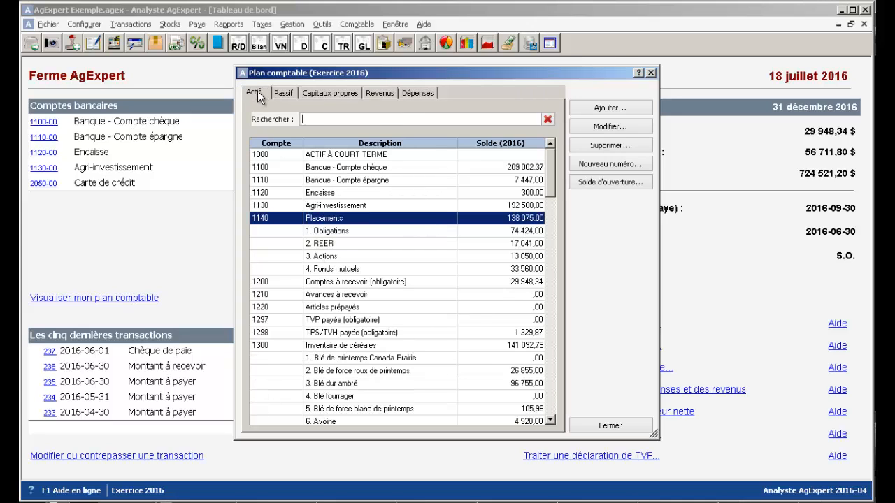
pyautogui.click(359, 183)
pyautogui.click(370, 192)
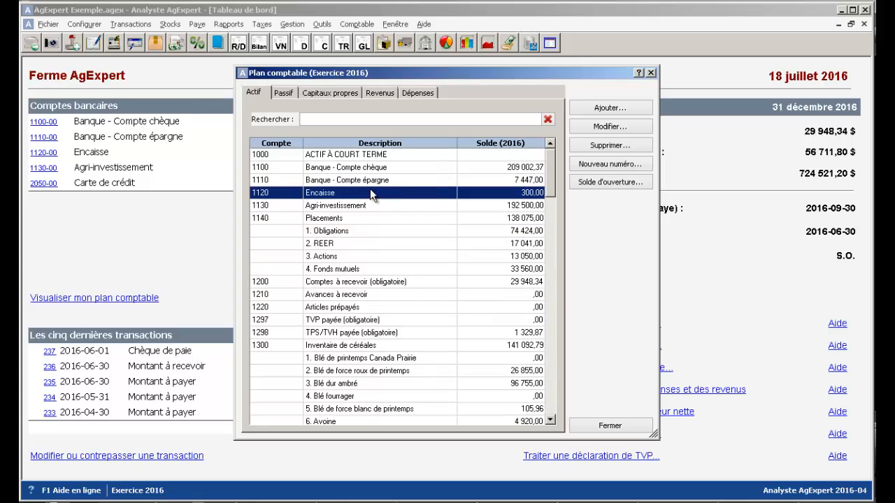
pyautogui.click(592, 111)
pyautogui.moveTo(318, 119); pyautogui.dragTo(272, 111)
pyautogui.write('1101')
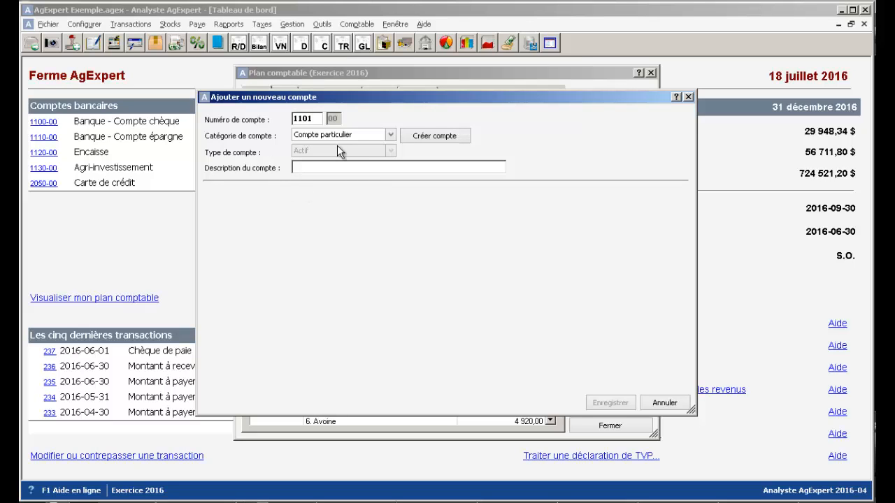
pyautogui.moveTo(318, 93); pyautogui.dragTo(523, 97)
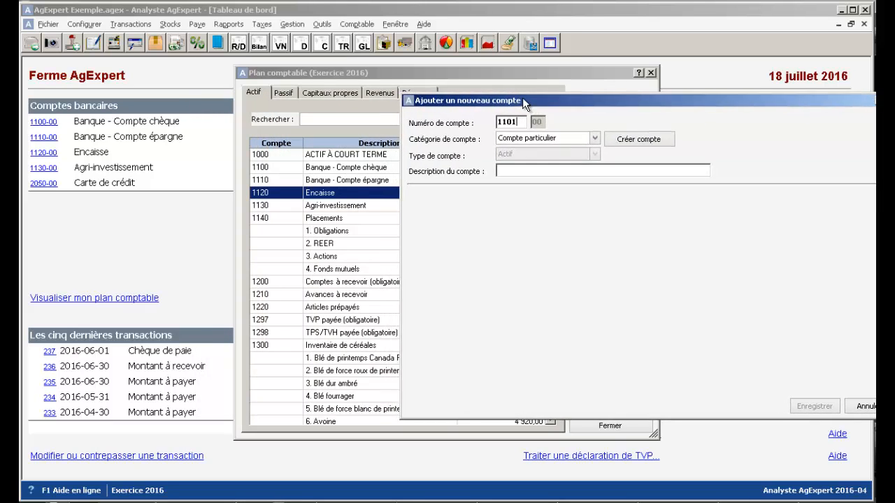
pyautogui.click(574, 141)
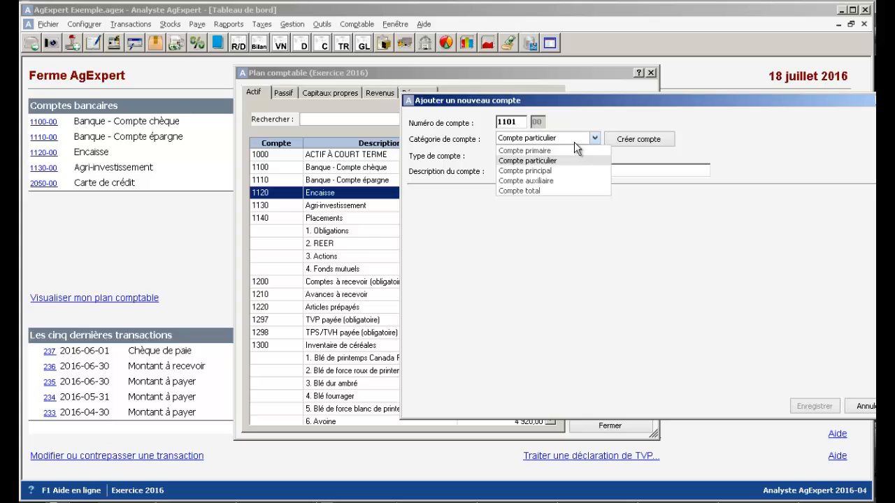
pyautogui.click(569, 160)
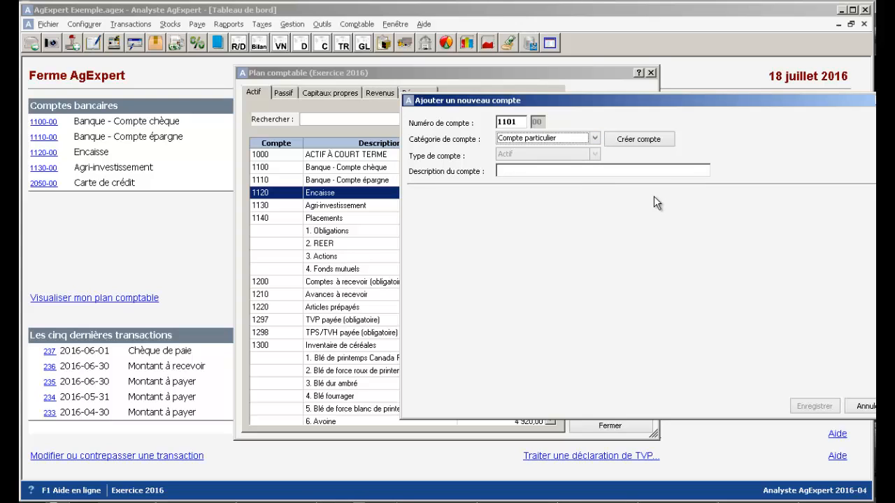
pyautogui.click(632, 138)
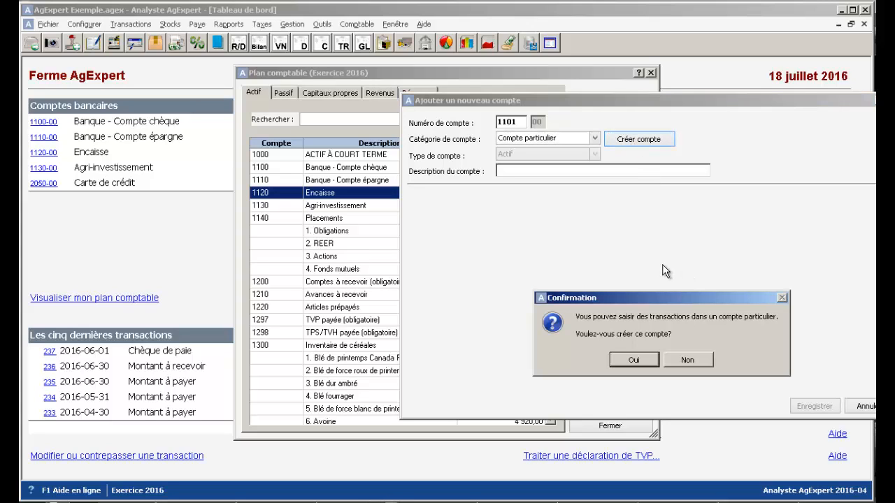
pyautogui.click(634, 355)
# - Set the new account's type to Compte bancaire and its description to Nouveau Compte Chèque
pyautogui.click(594, 155)
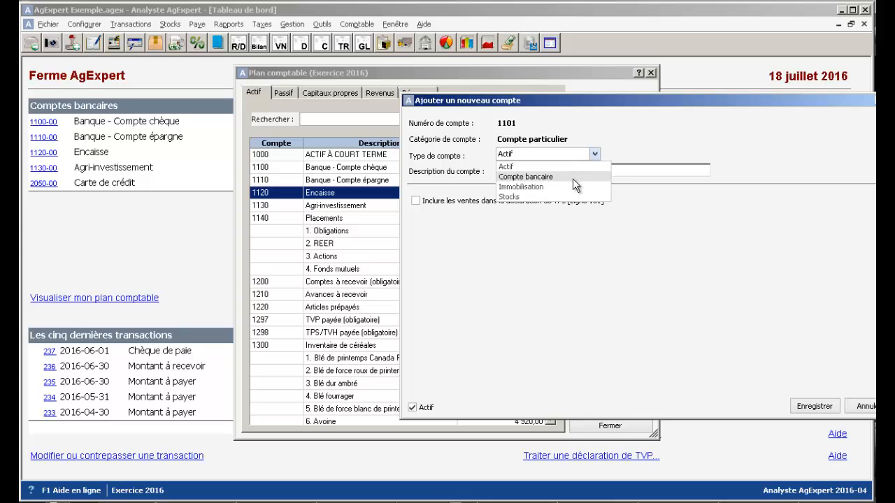
pyautogui.click(572, 177)
pyautogui.click(572, 172)
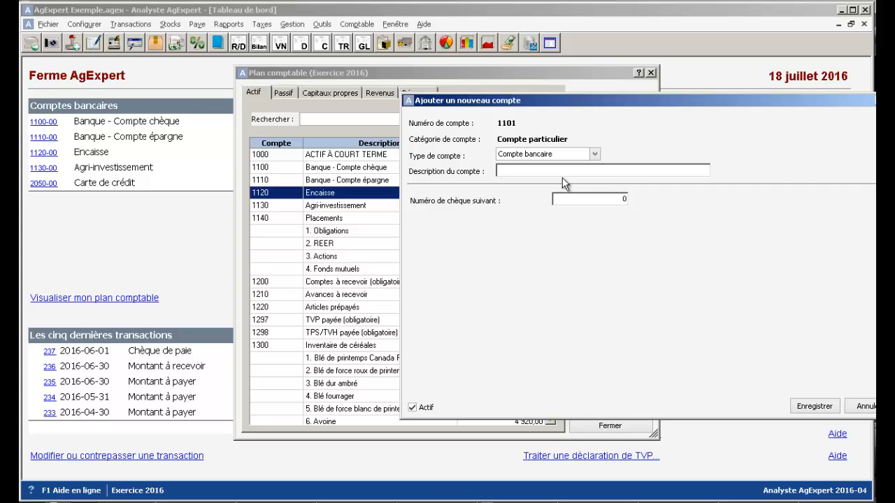
pyautogui.write('Nouveau Compte Chèque')
# - Set the bank account's next cheque number to 315 and save the account
pyautogui.click(602, 199)
pyautogui.write('14')
pyautogui.press('BackSpace')
pyautogui.press('BackSpace')
pyautogui.write('315')
pyautogui.click(813, 406)
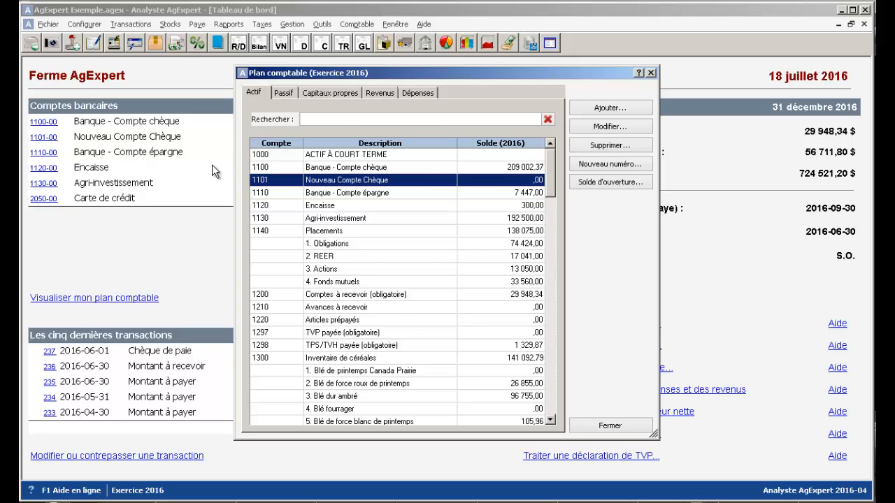
# - Examine the settings and available activity sectors of revenue account 4040, Ventes de blé de force blanc de printemps, without changing them
pyautogui.click(377, 96)
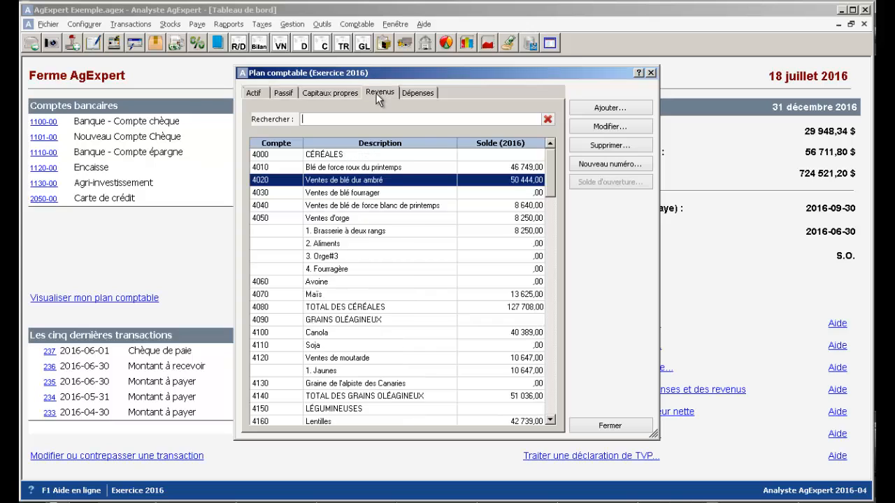
pyautogui.click(391, 210)
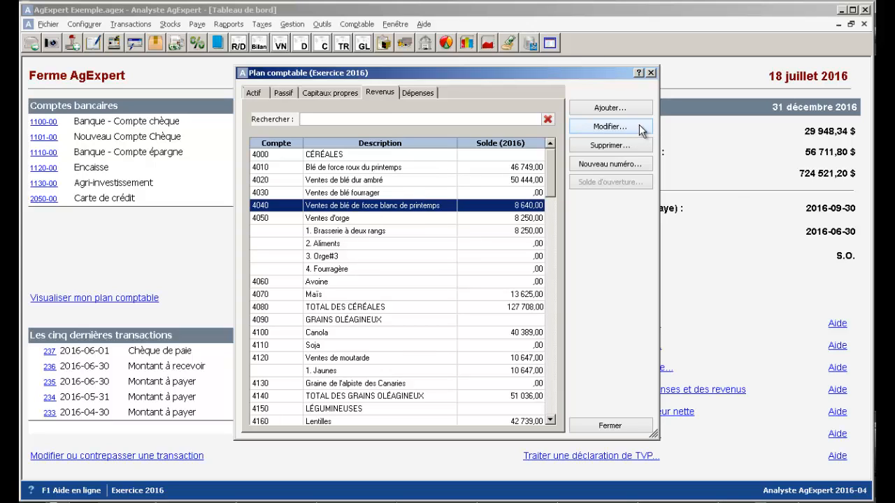
pyautogui.click(609, 127)
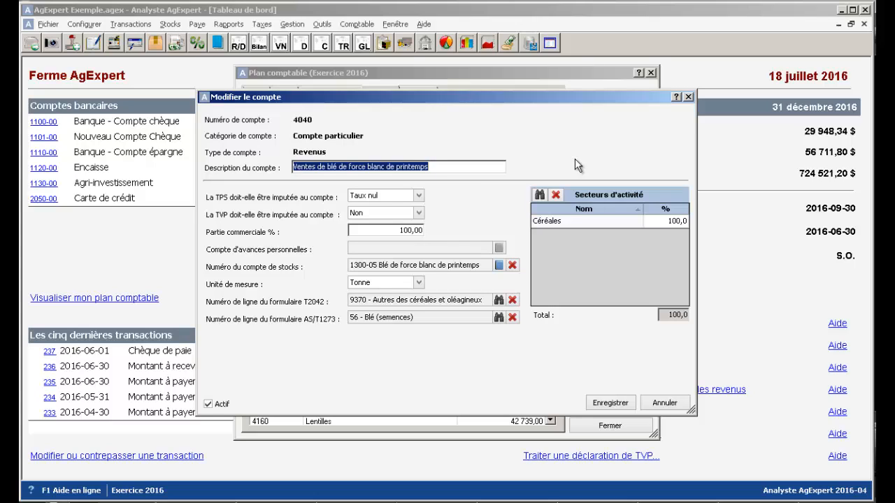
pyautogui.click(539, 196)
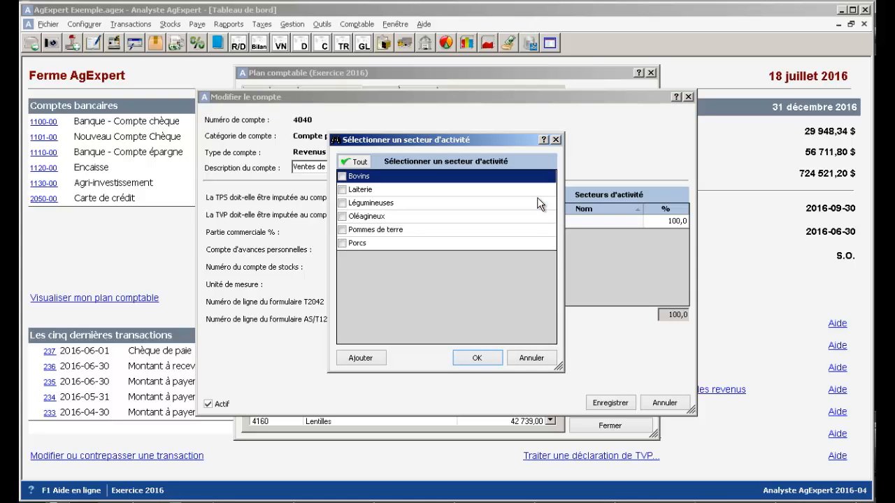
pyautogui.click(532, 358)
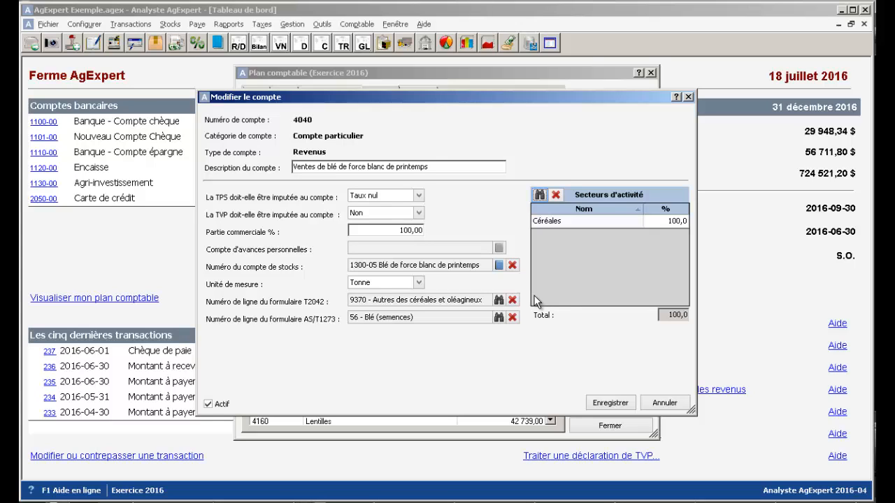
pyautogui.click(658, 402)
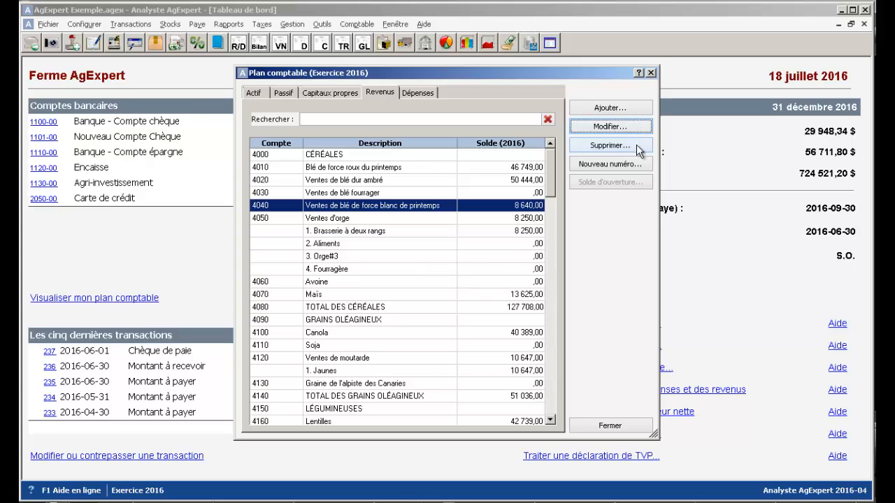
# - Delete the auxiliary revenue accounts Fourragère and Orge#3 under Ventes d'orge, confirming each deletion
pyautogui.click(513, 270)
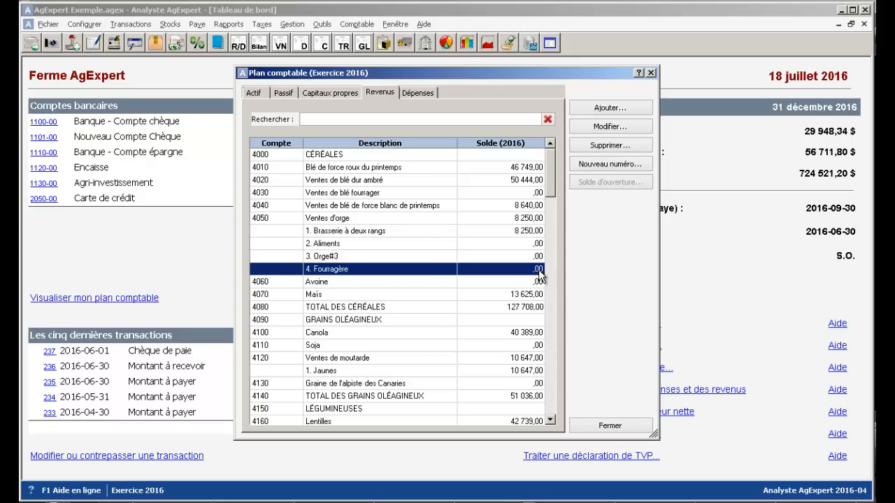
pyautogui.click(629, 149)
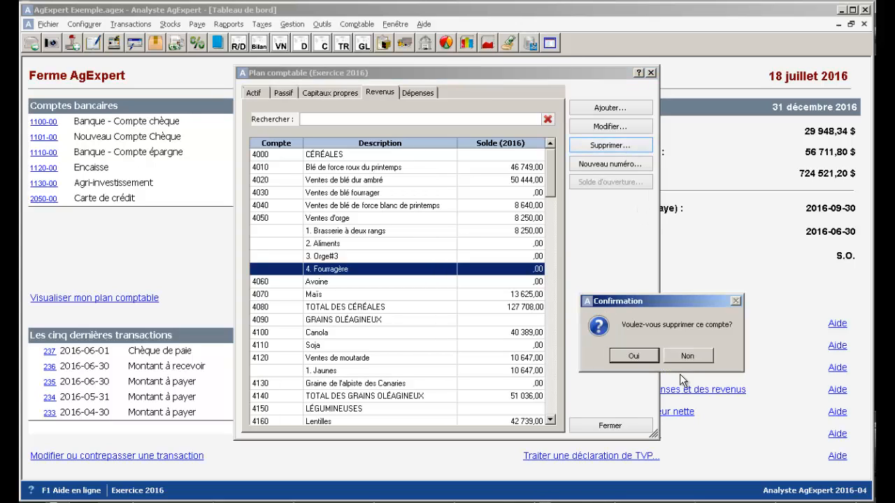
pyautogui.click(649, 360)
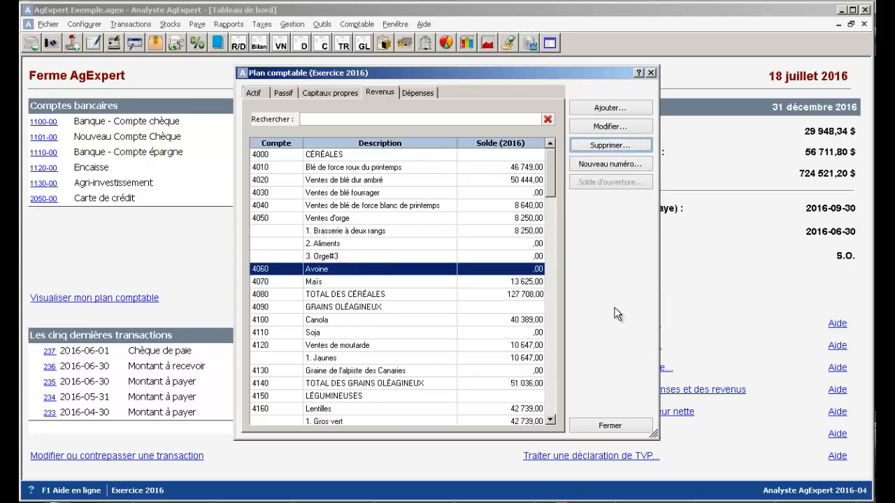
pyautogui.click(485, 258)
pyautogui.click(587, 145)
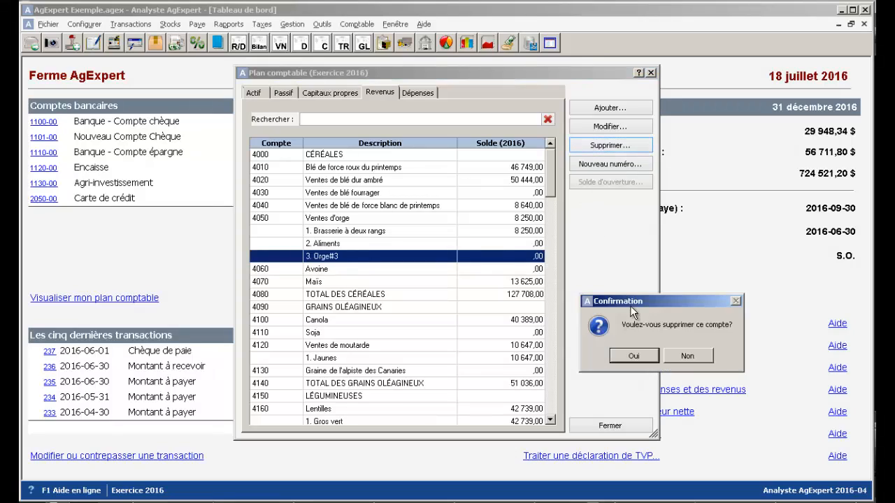
pyautogui.click(632, 356)
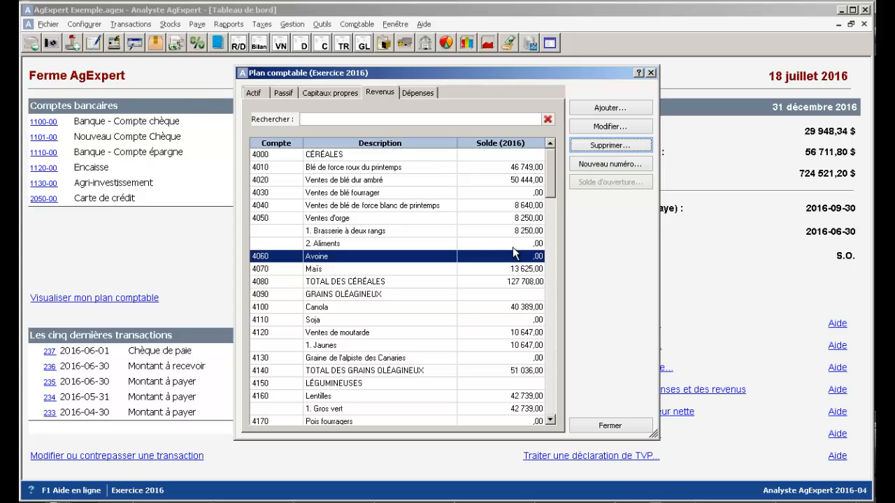
# - Make the auxiliary revenue account Pommes de terre pour frites under account 4220 inactive and save the change
pyautogui.click(550, 230)
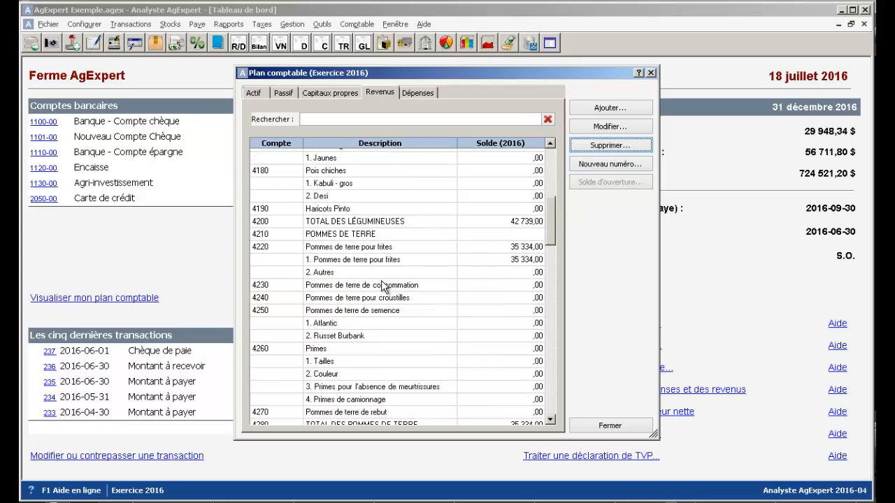
pyautogui.click(487, 260)
pyautogui.click(598, 126)
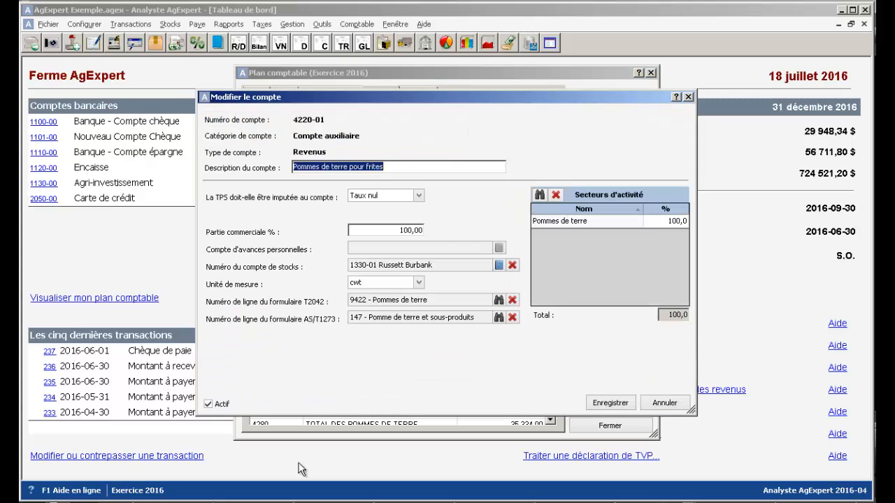
pyautogui.click(222, 404)
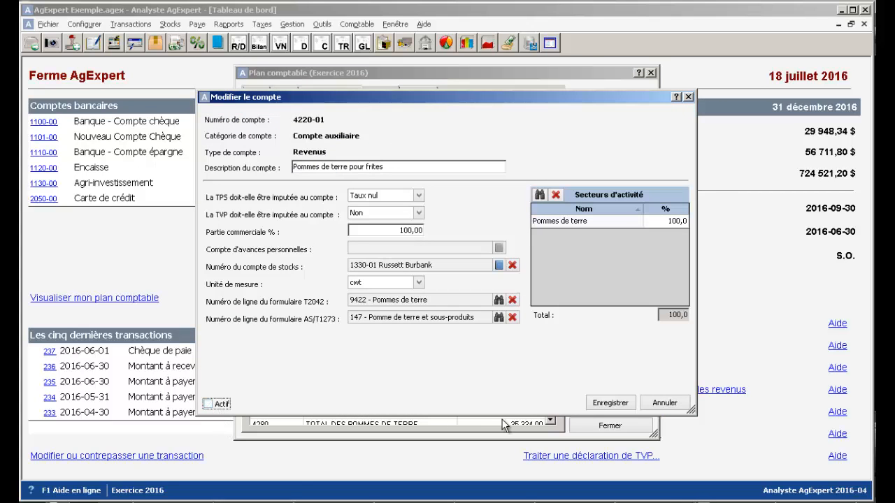
pyautogui.click(602, 403)
pyautogui.click(489, 286)
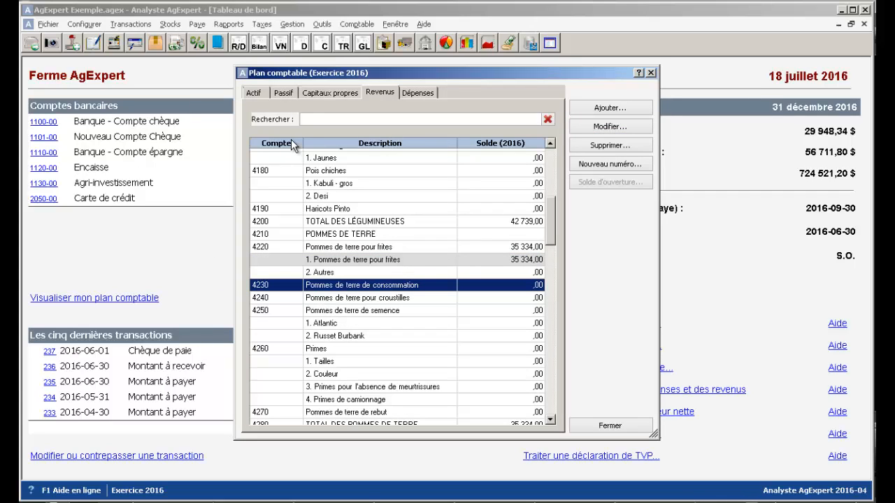
pyautogui.moveTo(552, 214); pyautogui.dragTo(553, 167)
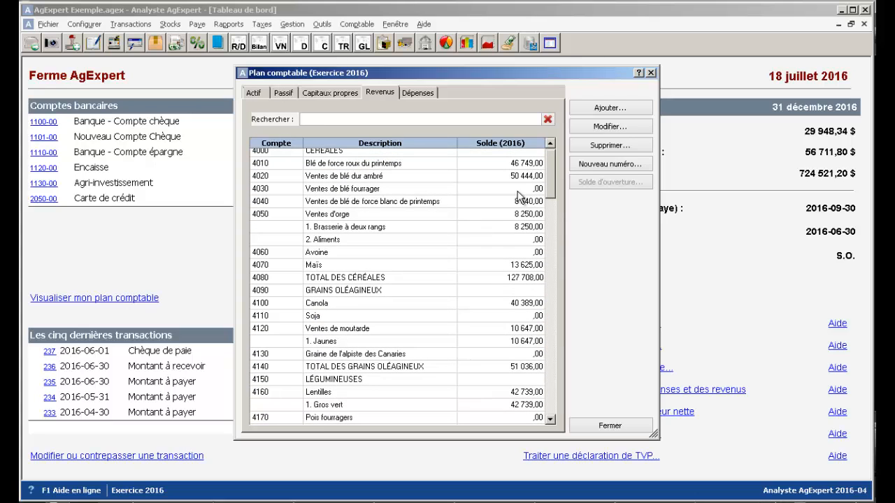
# - Find the expense account Frais de mise en marché by searching for "frais" and assign it the new number 5185-00
pyautogui.click(420, 96)
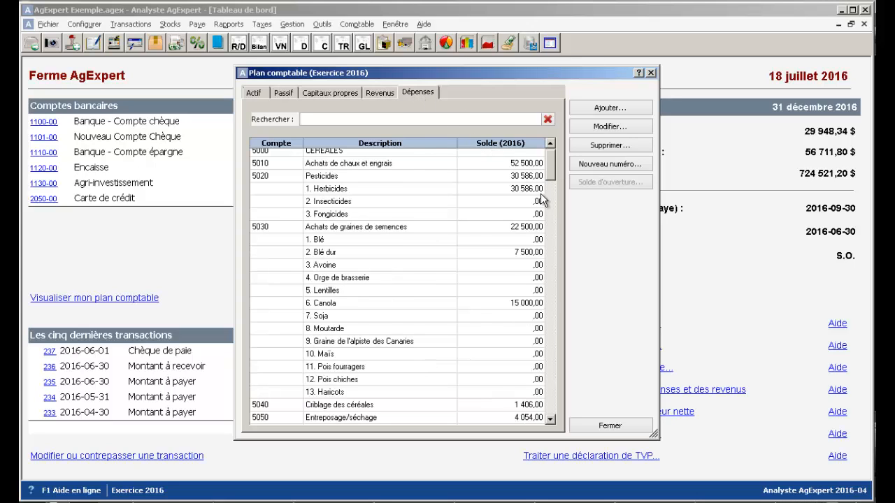
pyautogui.scroll(-2, 540, 193)
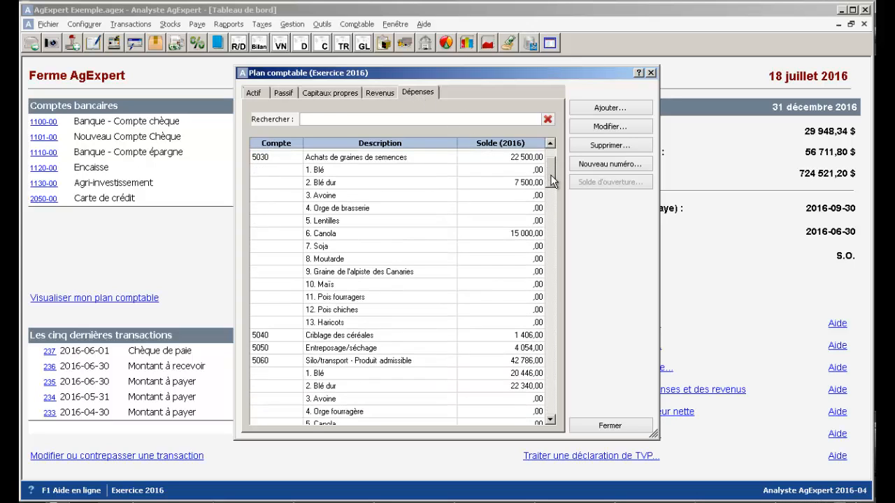
pyautogui.click(321, 113)
pyautogui.write('frais')
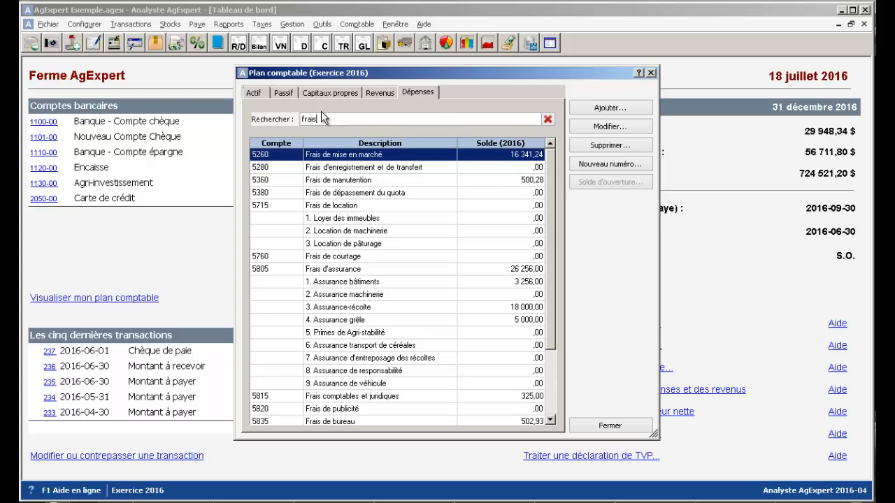
pyautogui.click(603, 162)
pyautogui.write('5185-00')
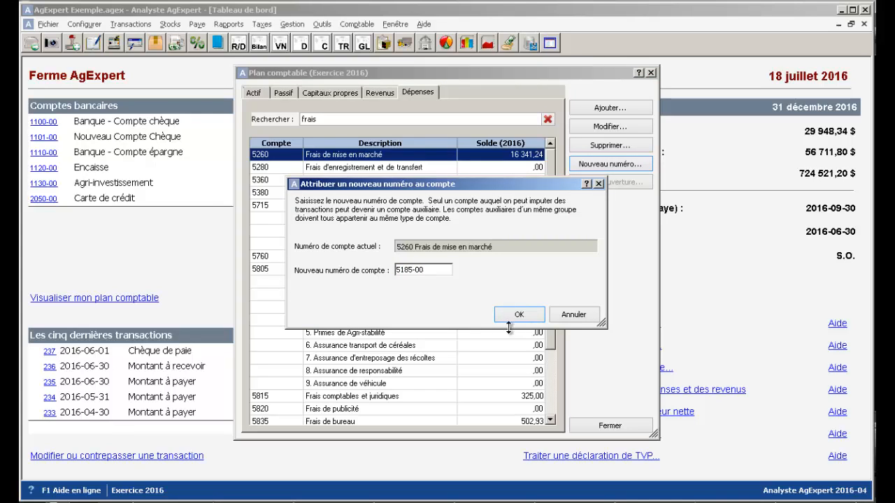
pyautogui.click(514, 319)
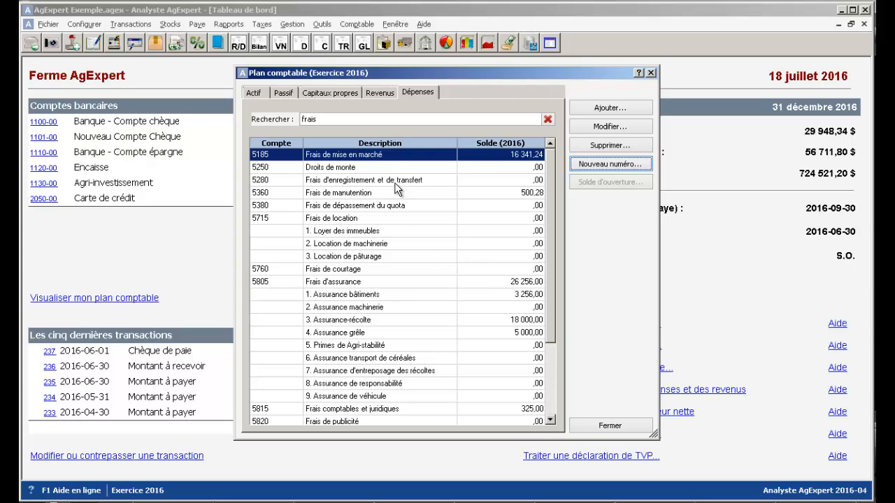
# - Filter the expense accounts by "foi", assign the auxiliary account Mélange de foin the new number 5180-04, and clear the filter
pyautogui.click(547, 120)
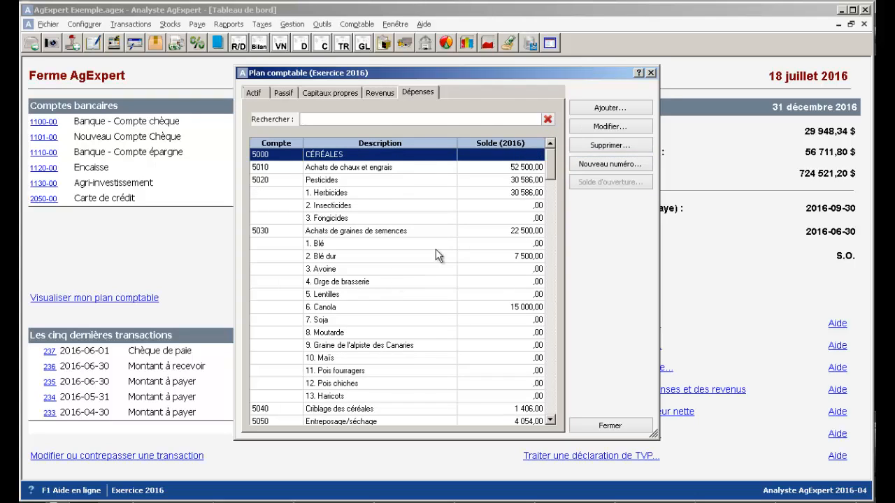
pyautogui.write('mela')
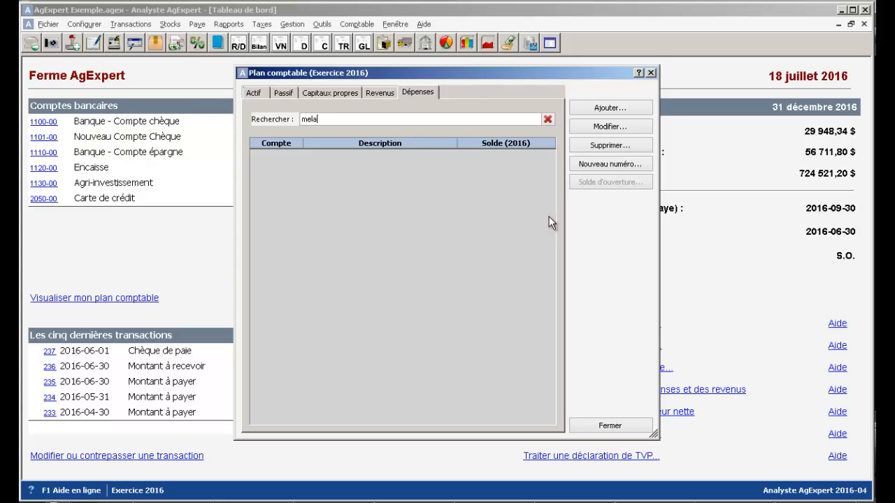
pyautogui.press('BackSpace')
pyautogui.press('BackSpace')
pyautogui.press('BackSpace')
pyautogui.press('BackSpace')
pyautogui.write('foi')
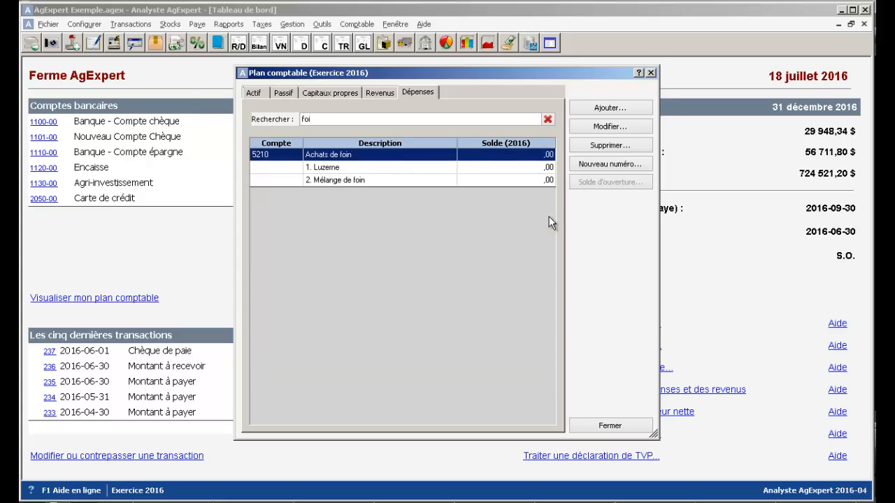
pyautogui.click(415, 183)
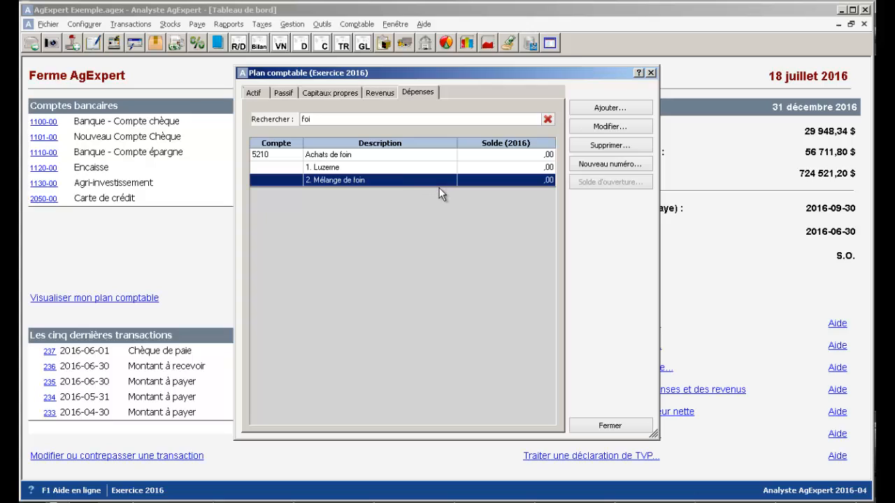
pyautogui.click(612, 169)
pyautogui.write('5180-0')
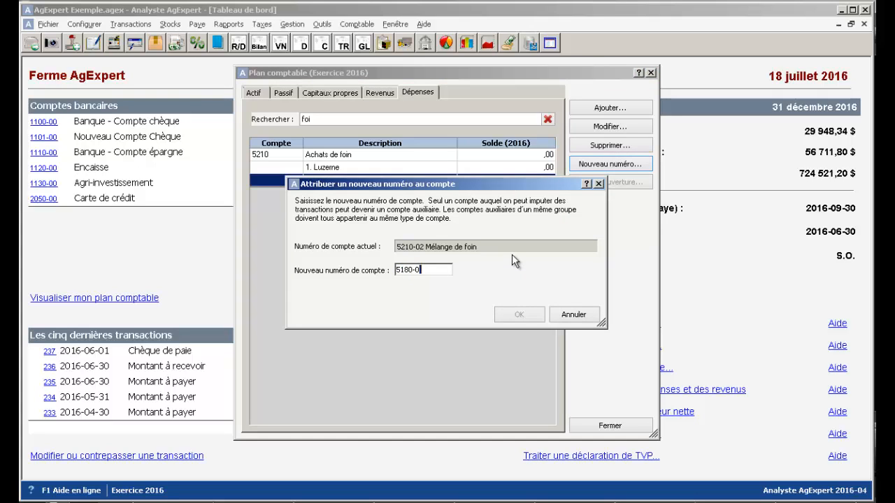
pyautogui.write('4')
pyautogui.click(519, 314)
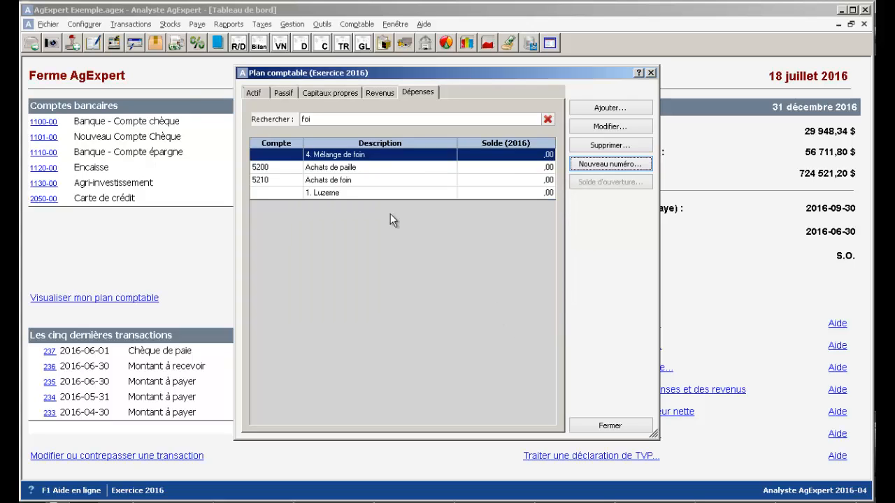
pyautogui.click(548, 120)
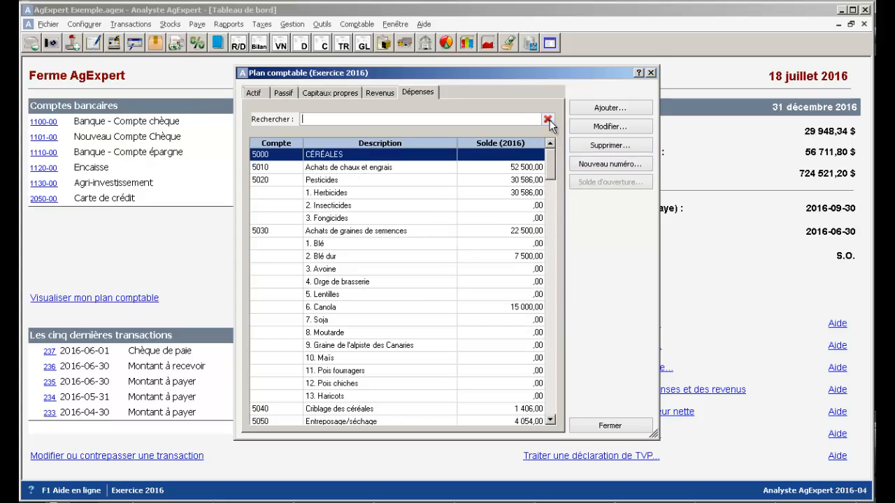
pyautogui.scroll(-3, 551, 169)
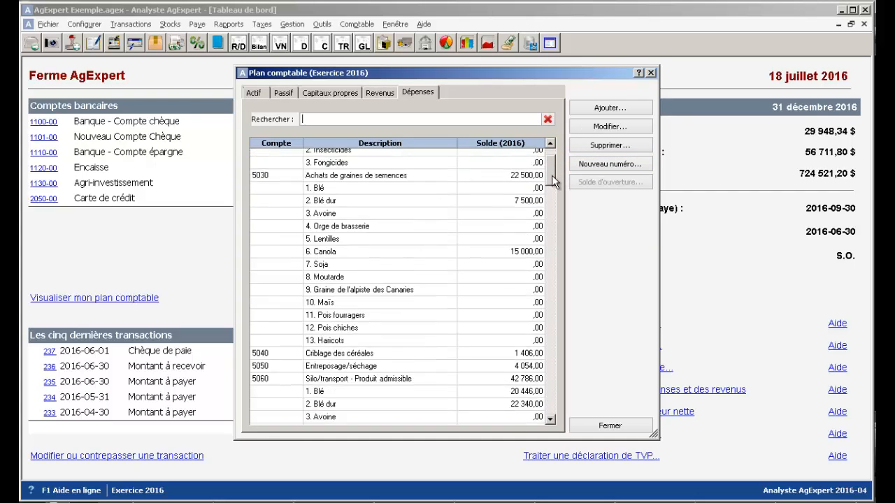
pyautogui.scroll(3, 551, 178)
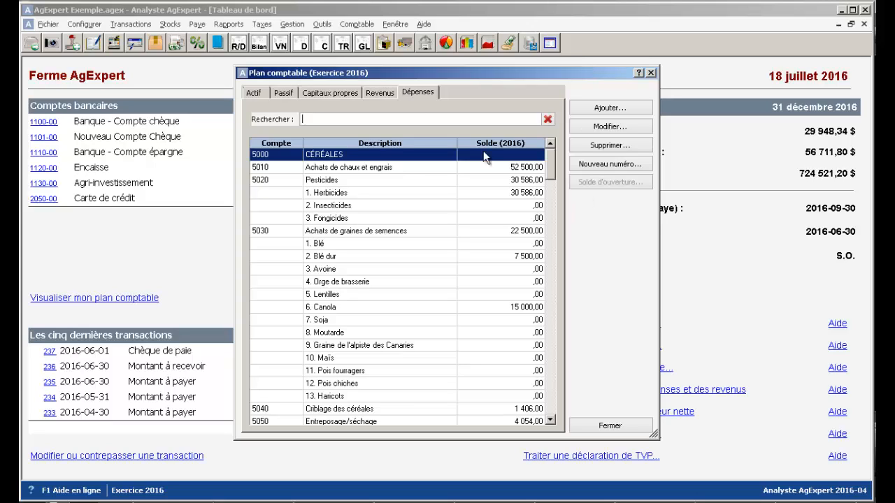
# - Set the opening balance of liability account 2110 Prêt d'exploitation to 1300, offset by 1100 Banque - Compte chèque, and save it
pyautogui.click(294, 94)
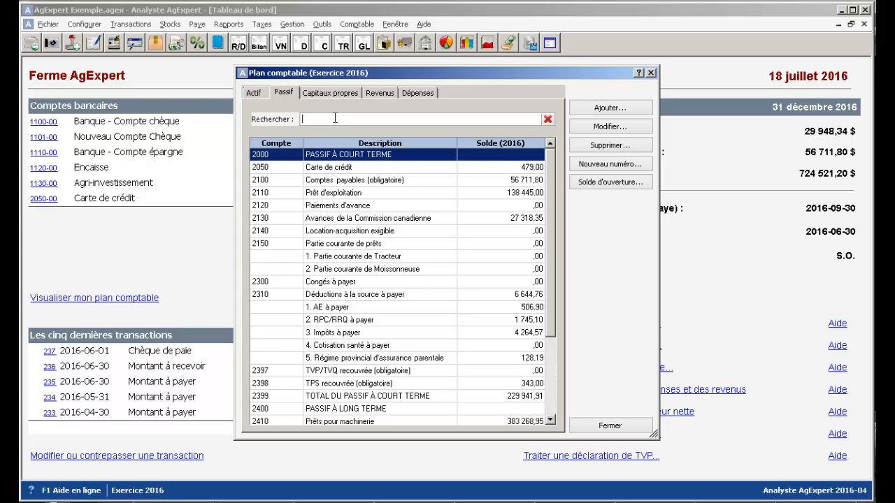
pyautogui.click(402, 194)
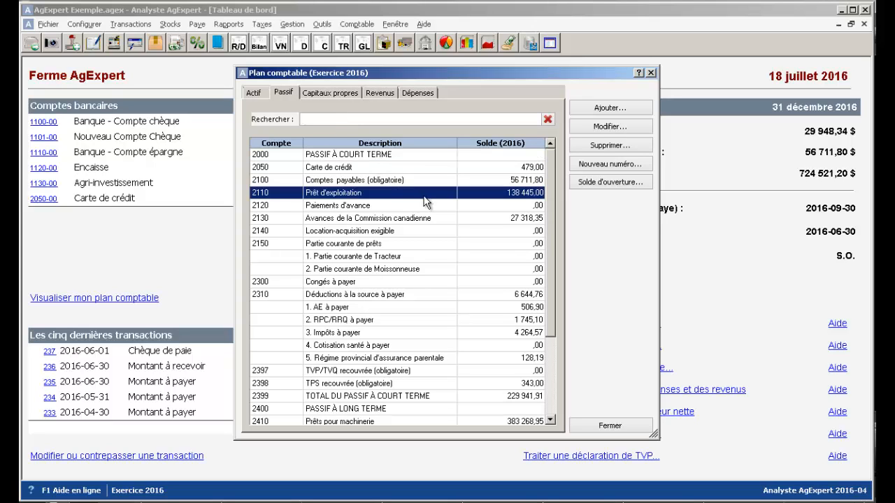
pyautogui.click(600, 183)
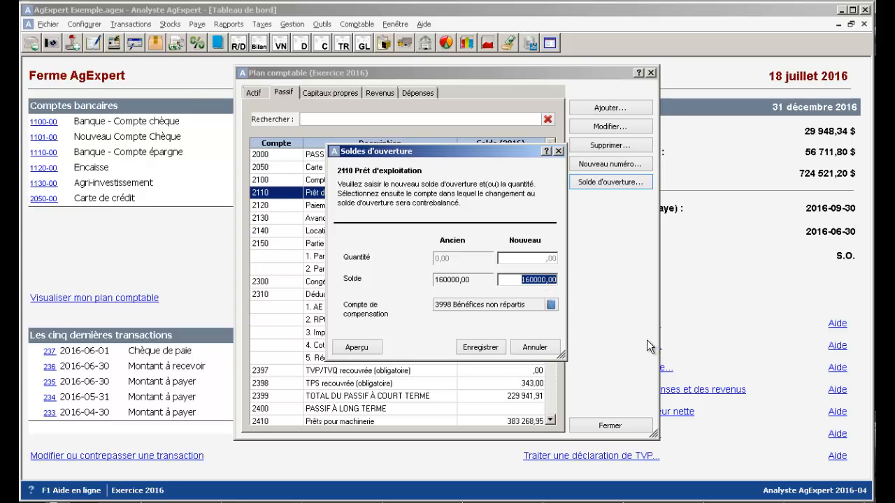
pyautogui.write('1300')
pyautogui.click(550, 304)
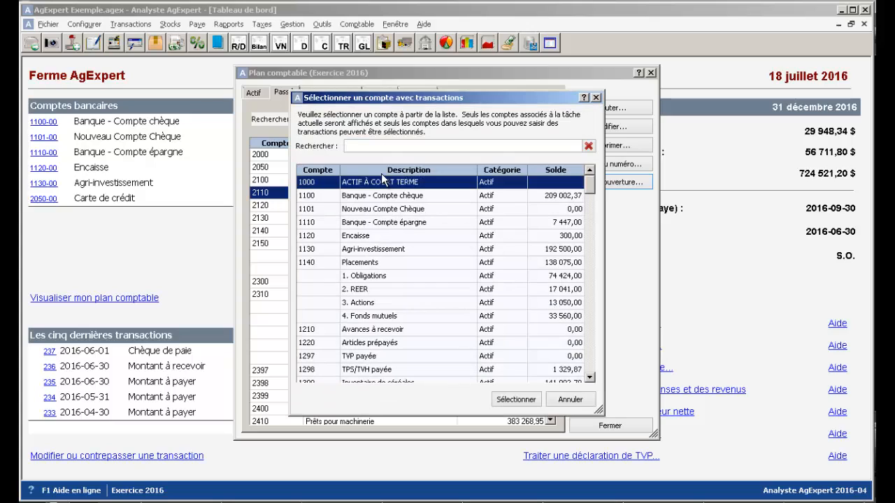
pyautogui.click(400, 199)
pyautogui.doubleClick(400, 201)
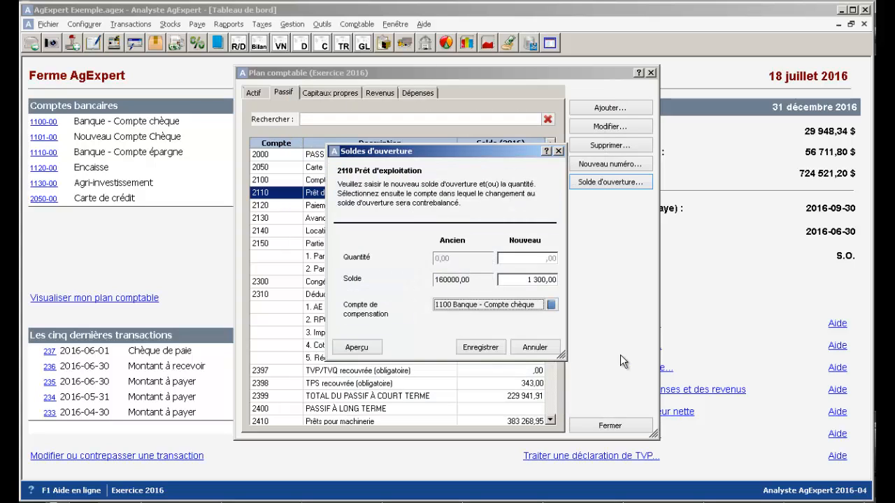
pyautogui.click(480, 350)
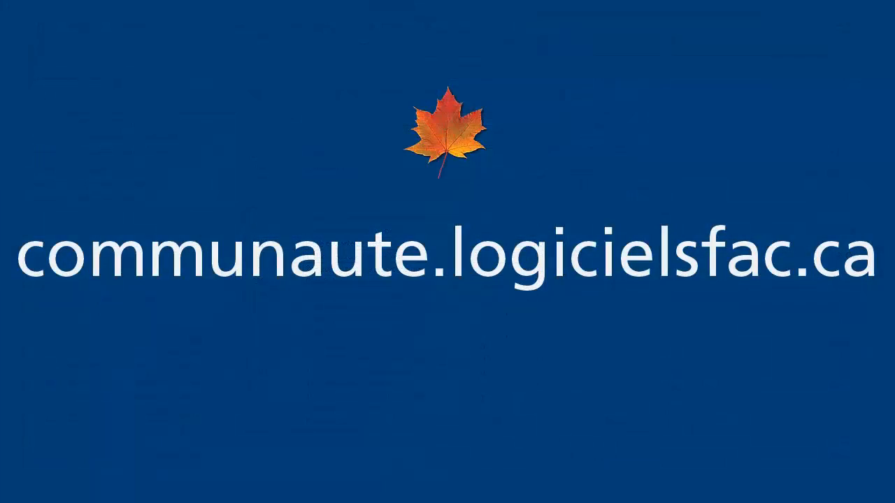